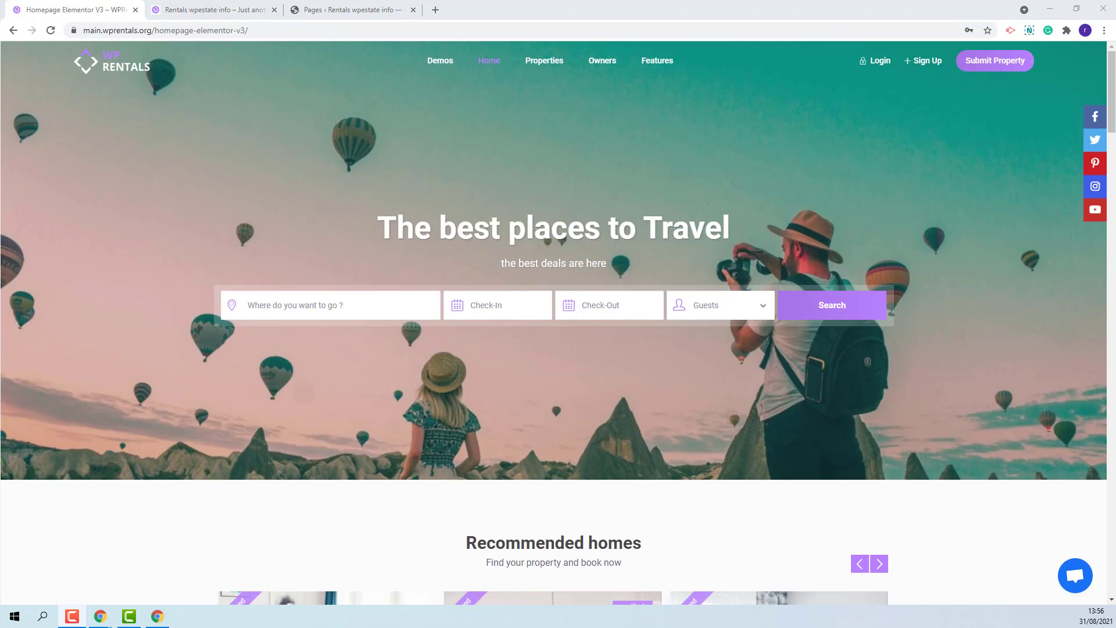
Open the Ical Feed page in WordPress admin and confirm it uses the ICAL FEED template.
{"action": "left_click", "coordinate": [315, 10]}
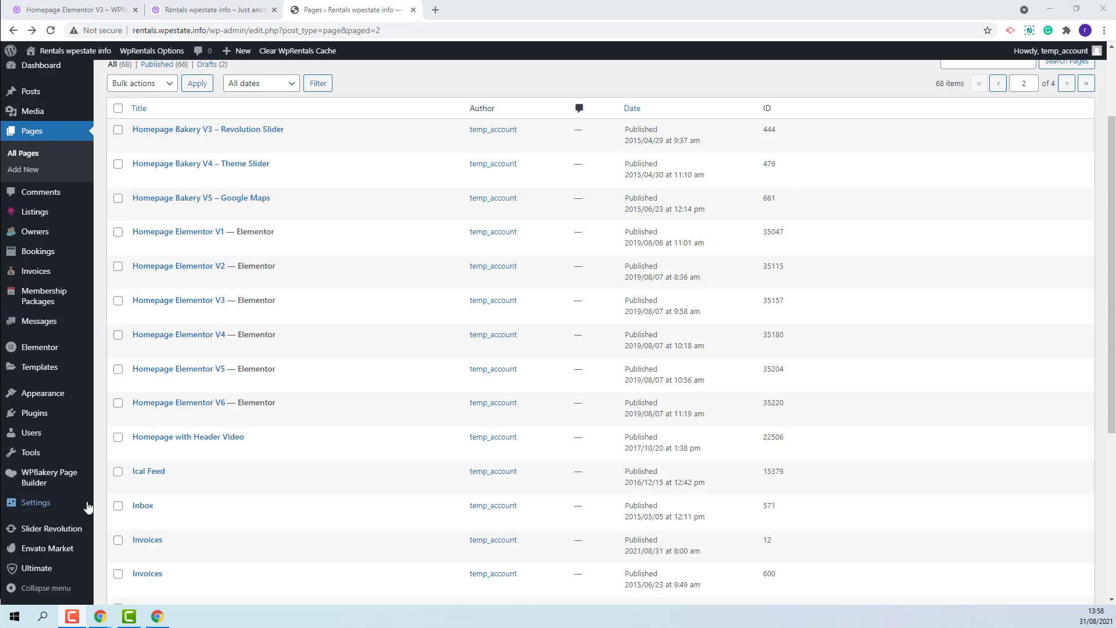
{"action": "left_click", "coordinate": [139, 486]}
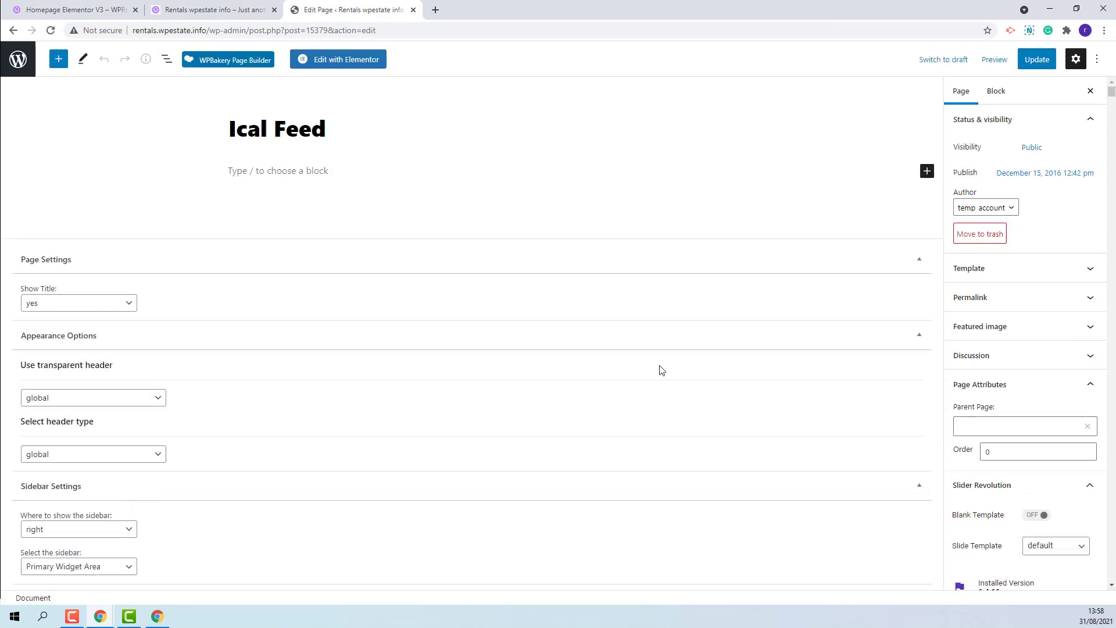
{"action": "left_click", "coordinate": [968, 282]}
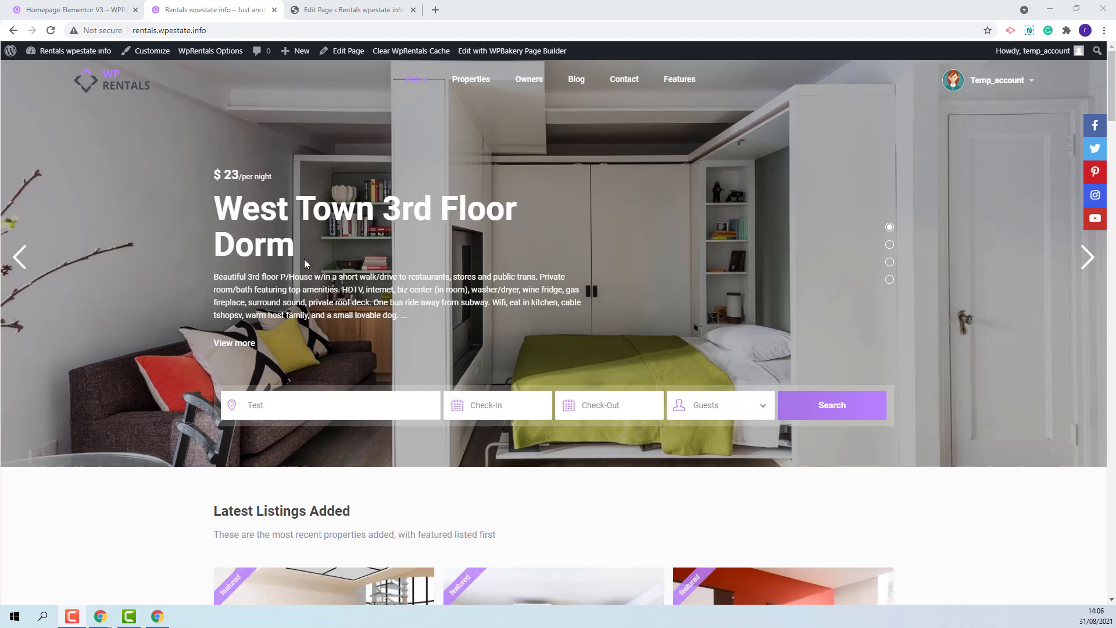
Open the West Town 3rd Floor Dorm listing's Calendar step from My Listings.
{"action": "left_click", "coordinate": [1013, 83]}
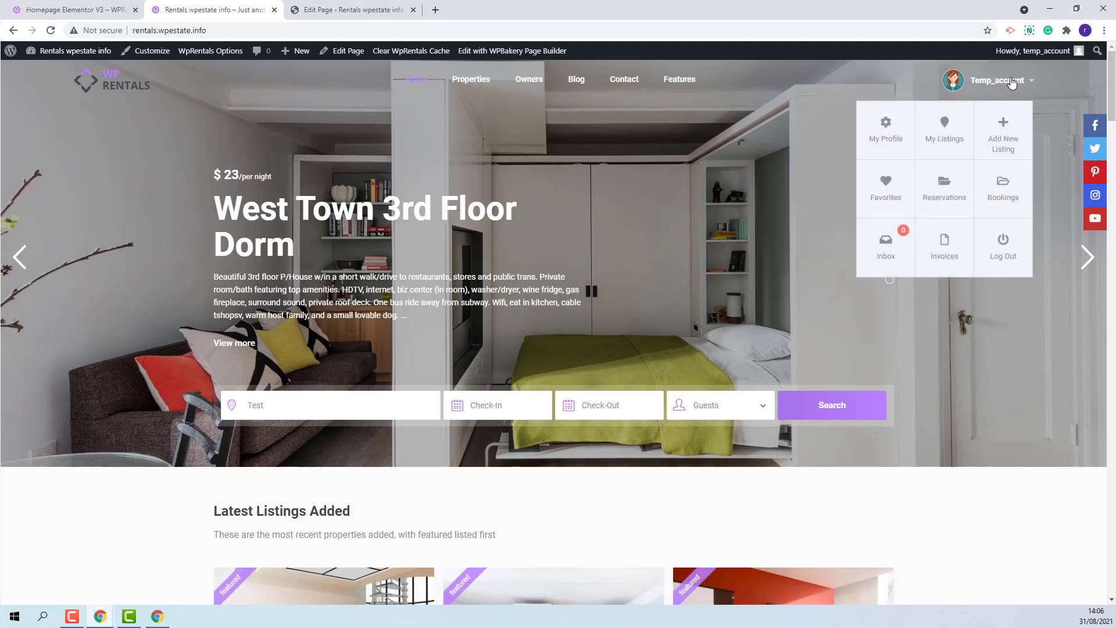
{"action": "left_click", "coordinate": [949, 142]}
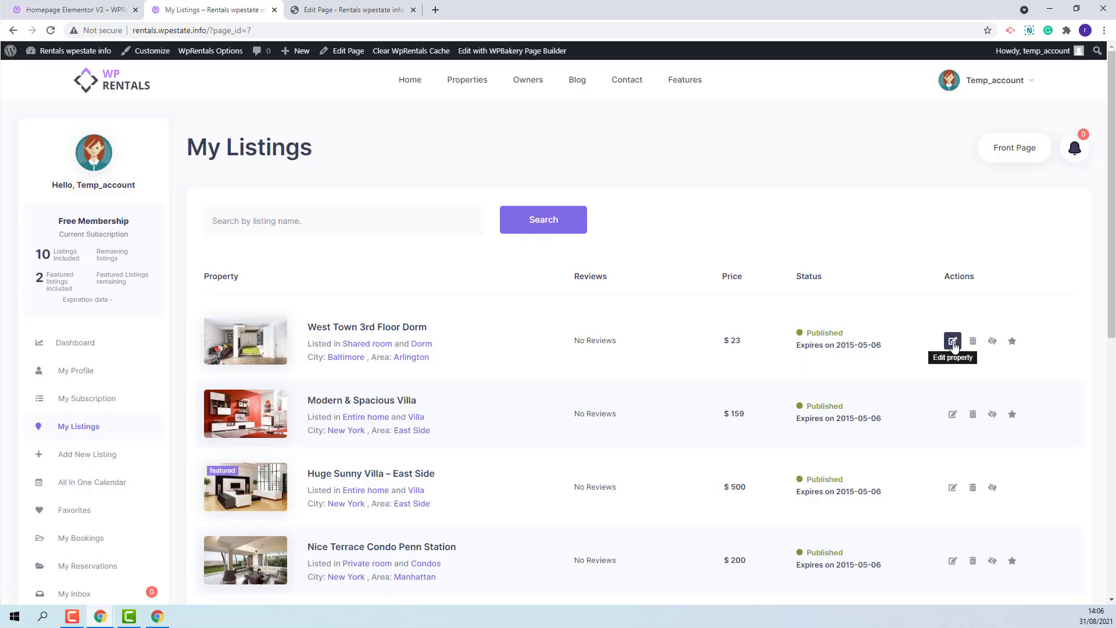
{"action": "left_click", "coordinate": [953, 342]}
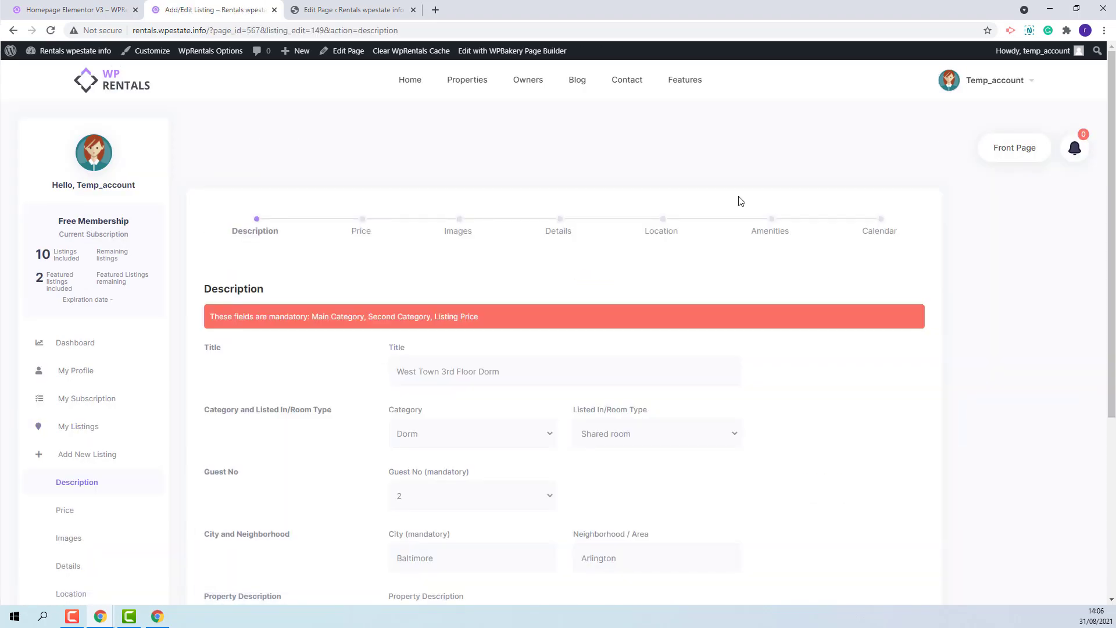
{"action": "left_click", "coordinate": [897, 235]}
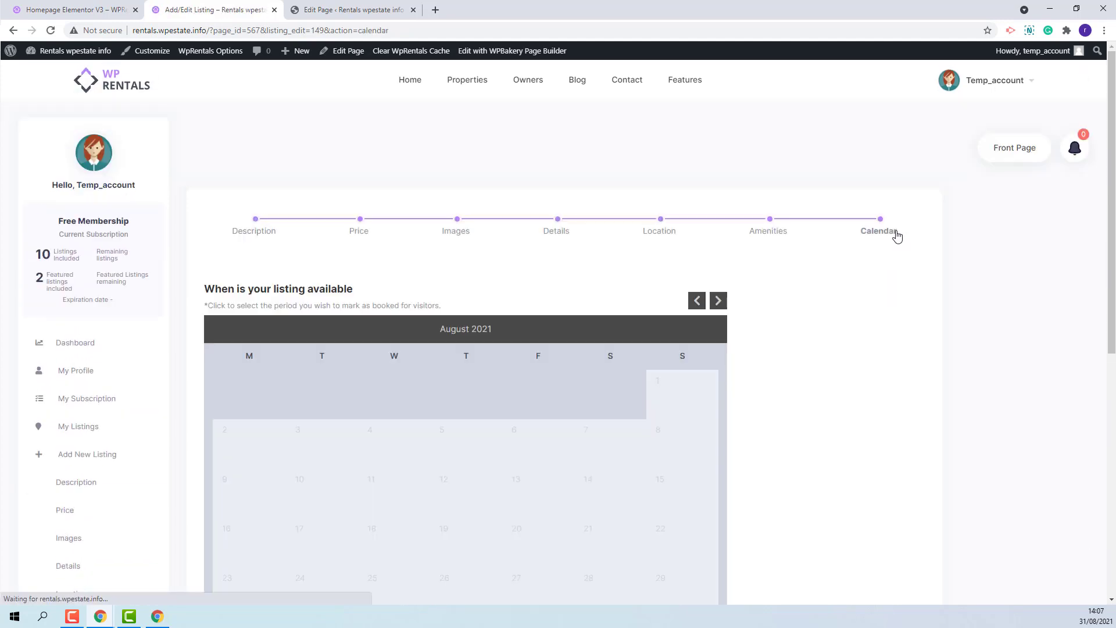
{"action": "scroll", "coordinate": [897, 234], "scroll_direction": "down", "scroll_amount": 8}
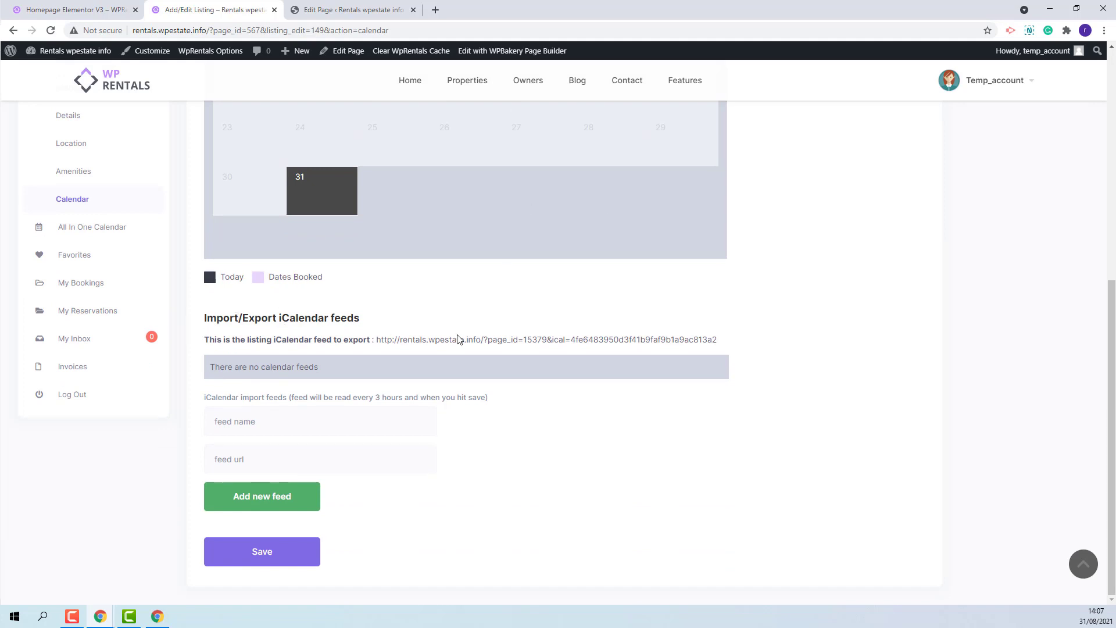
Select and copy the listing's full iCalendar export URL.
{"action": "left_click_drag", "start_coordinate": [377, 339], "coordinate": [725, 340]}
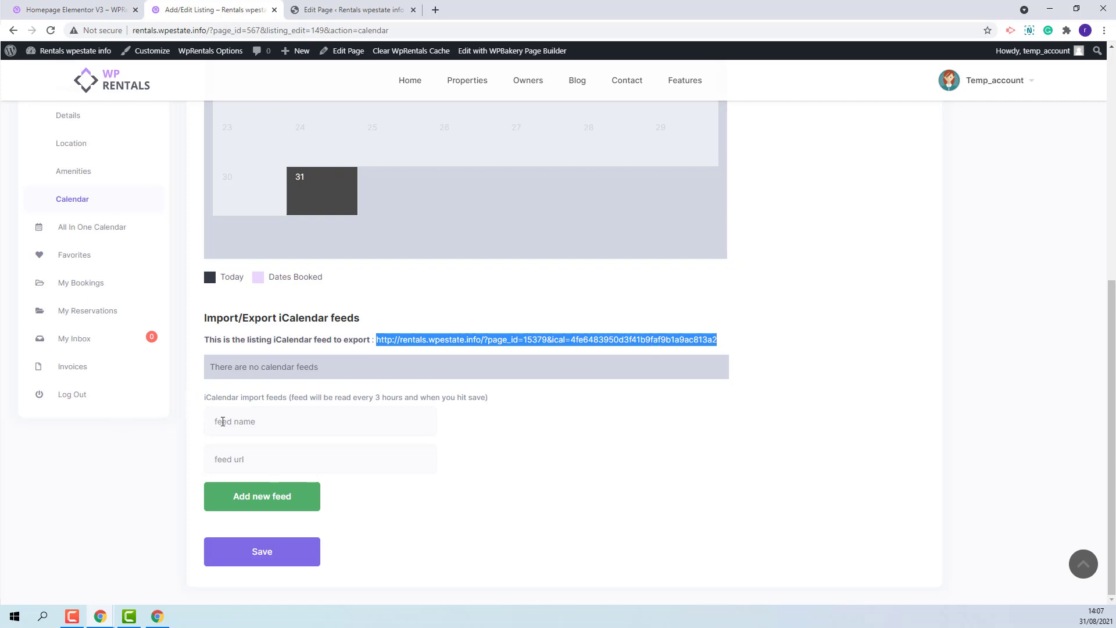
{"action": "left_click", "coordinate": [222, 421]}
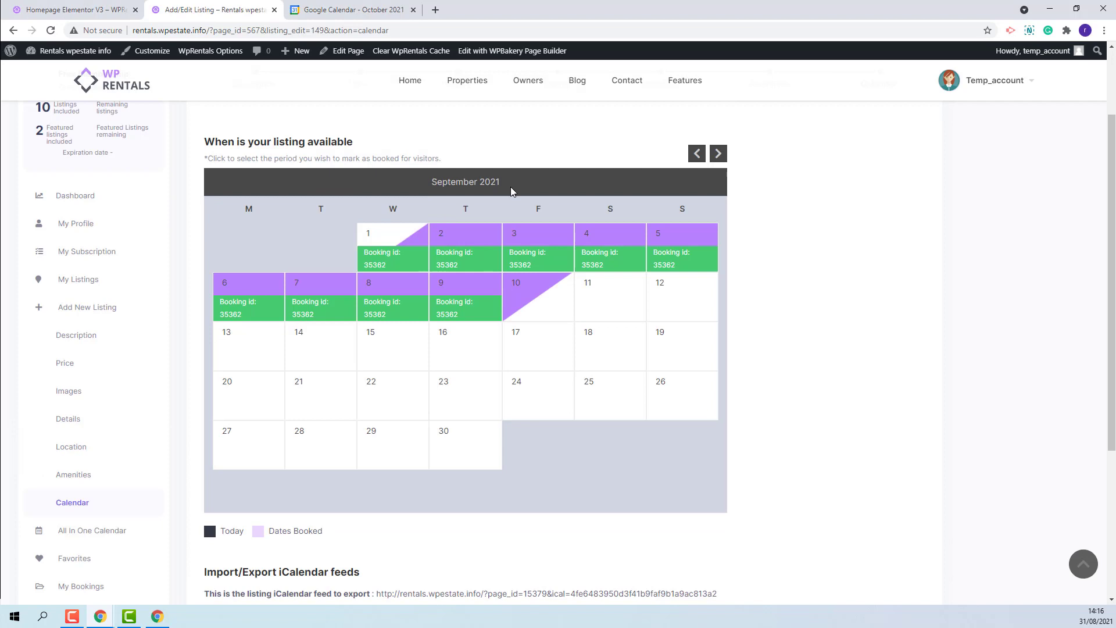
{"action": "scroll", "coordinate": [836, 357], "scroll_direction": "down", "scroll_amount": 2}
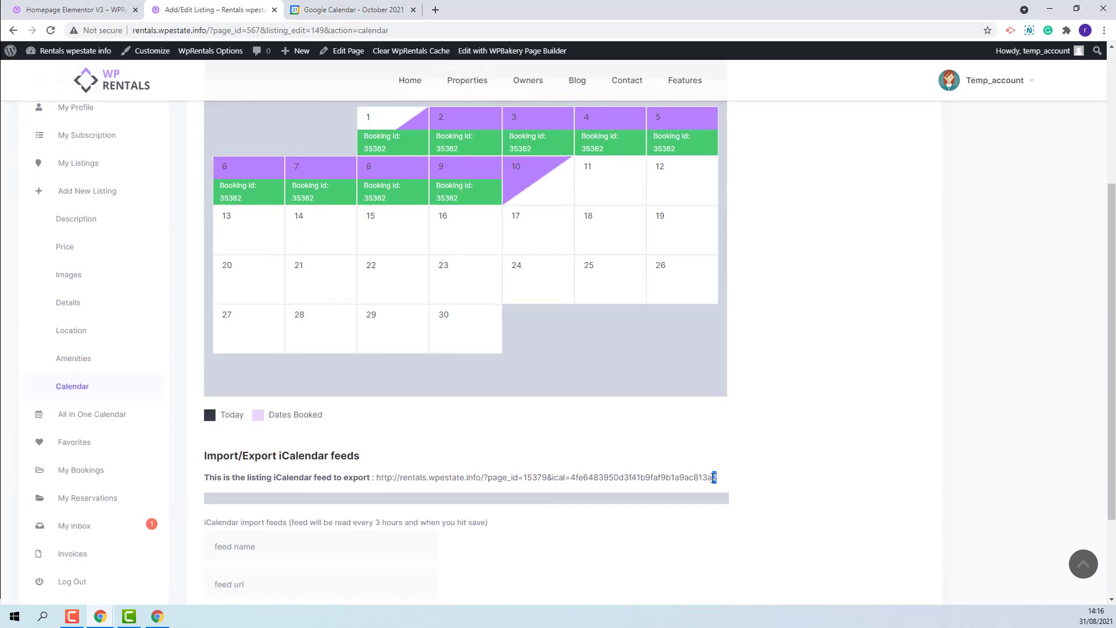
{"action": "left_click_drag", "start_coordinate": [718, 478], "coordinate": [376, 480]}
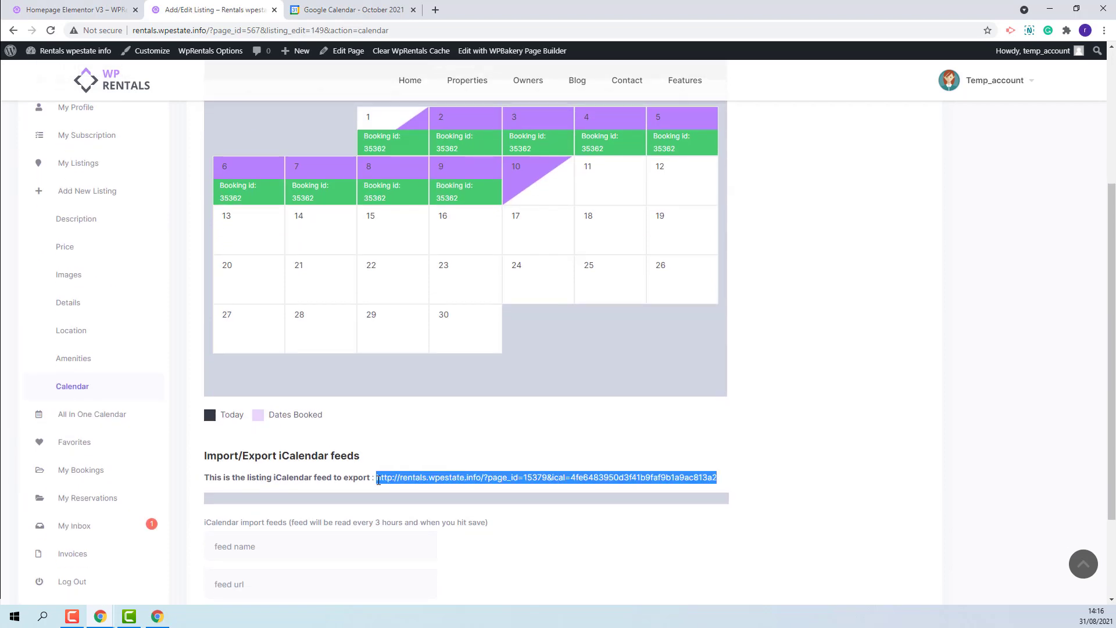
{"action": "right_click", "coordinate": [378, 478]}
{"action": "left_click", "coordinate": [399, 492]}
In Google Calendar, add the pasted listing feed URL as a publicly accessible calendar.
{"action": "left_click", "coordinate": [332, 9]}
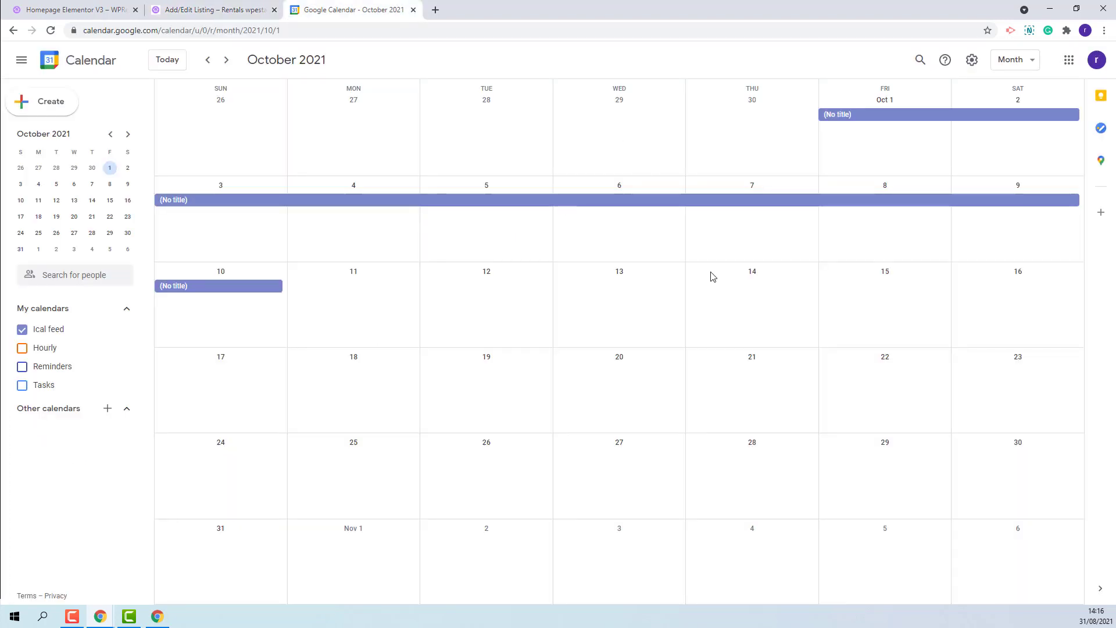
{"action": "left_click", "coordinate": [109, 410]}
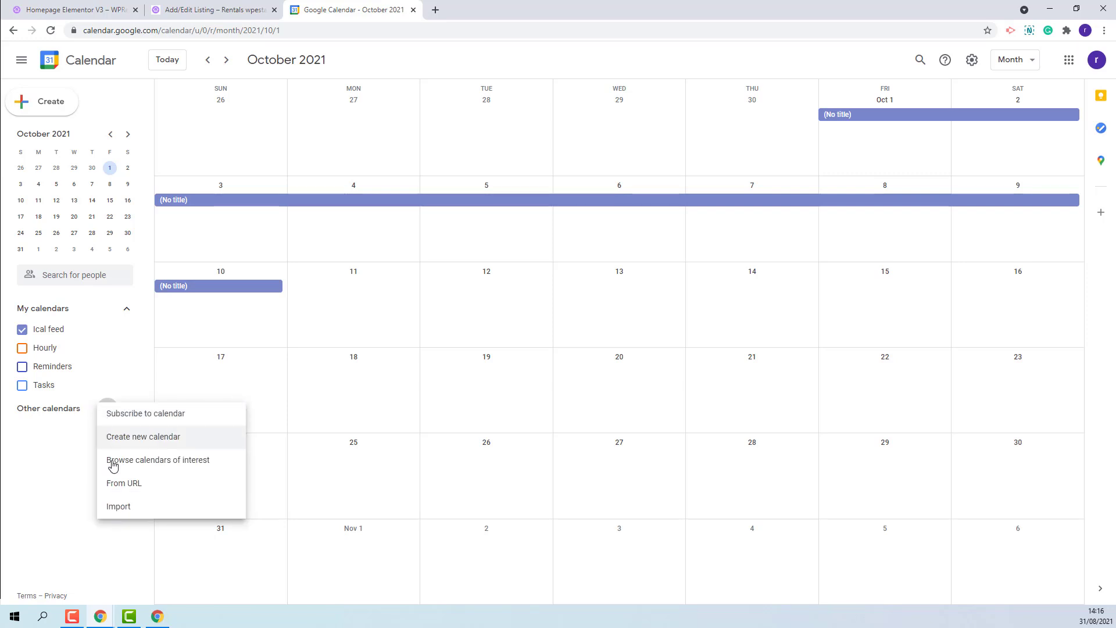
{"action": "left_click", "coordinate": [117, 490]}
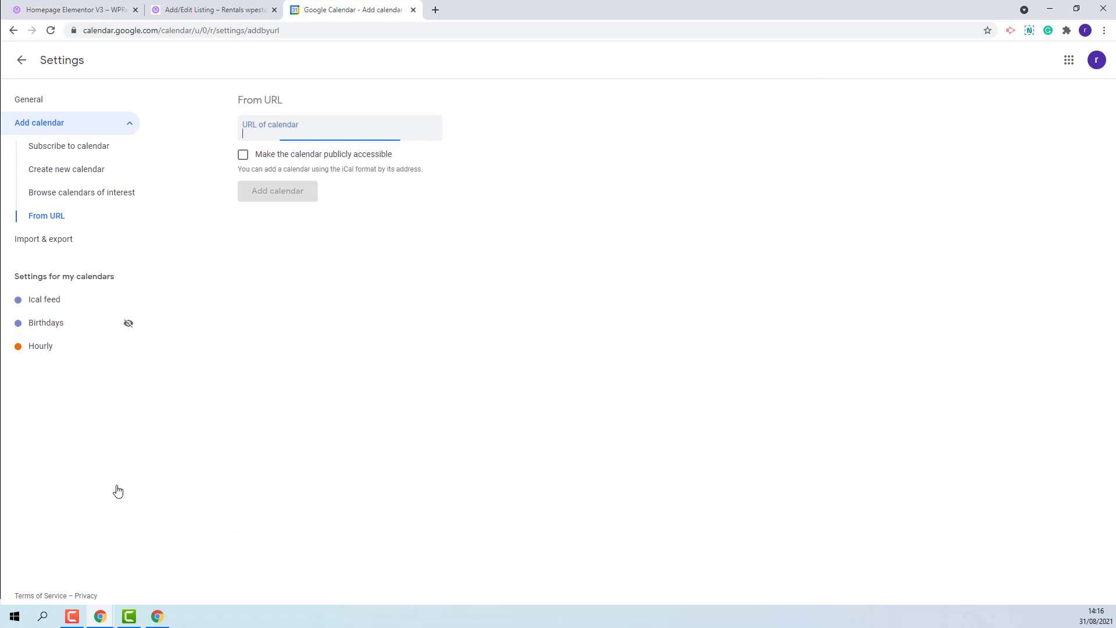
{"action": "right_click", "coordinate": [257, 133]}
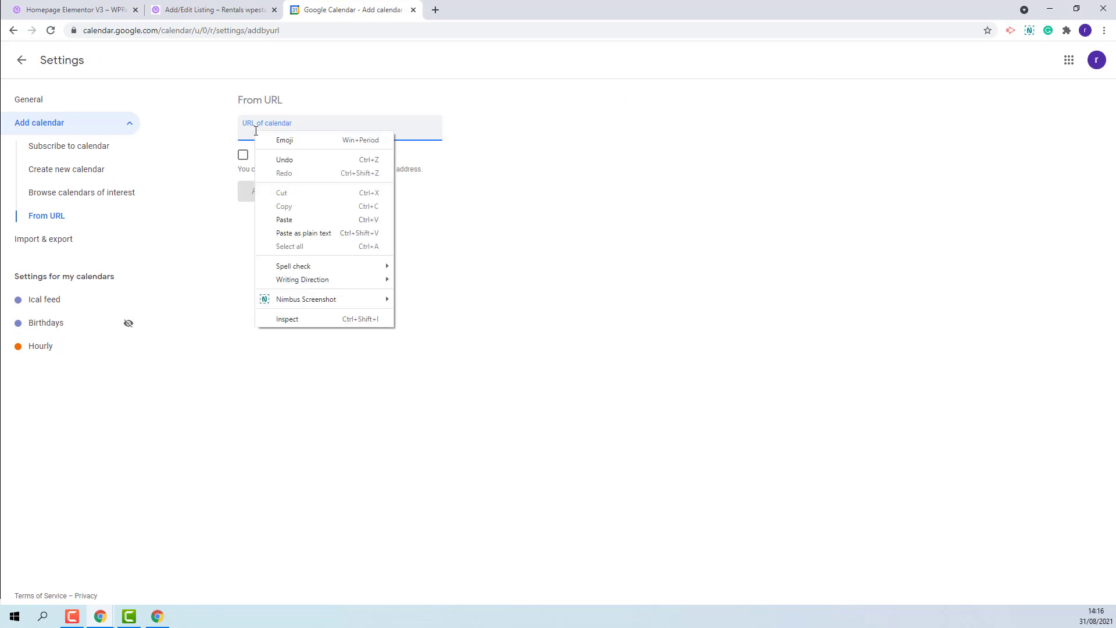
{"action": "left_click", "coordinate": [302, 219]}
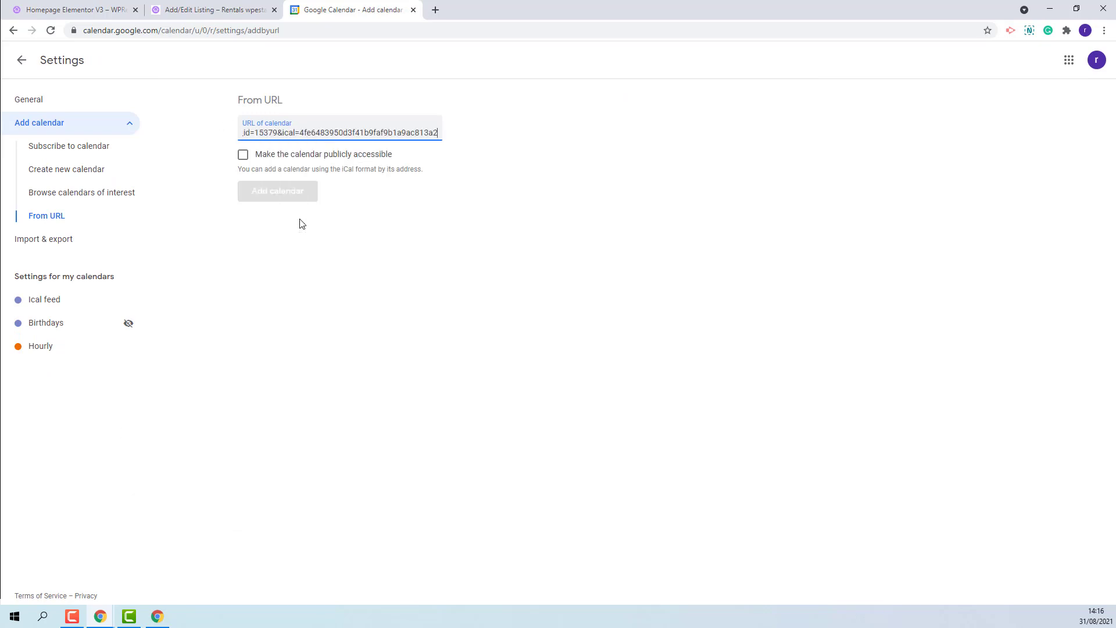
{"action": "left_click", "coordinate": [243, 154]}
{"action": "left_click", "coordinate": [267, 199]}
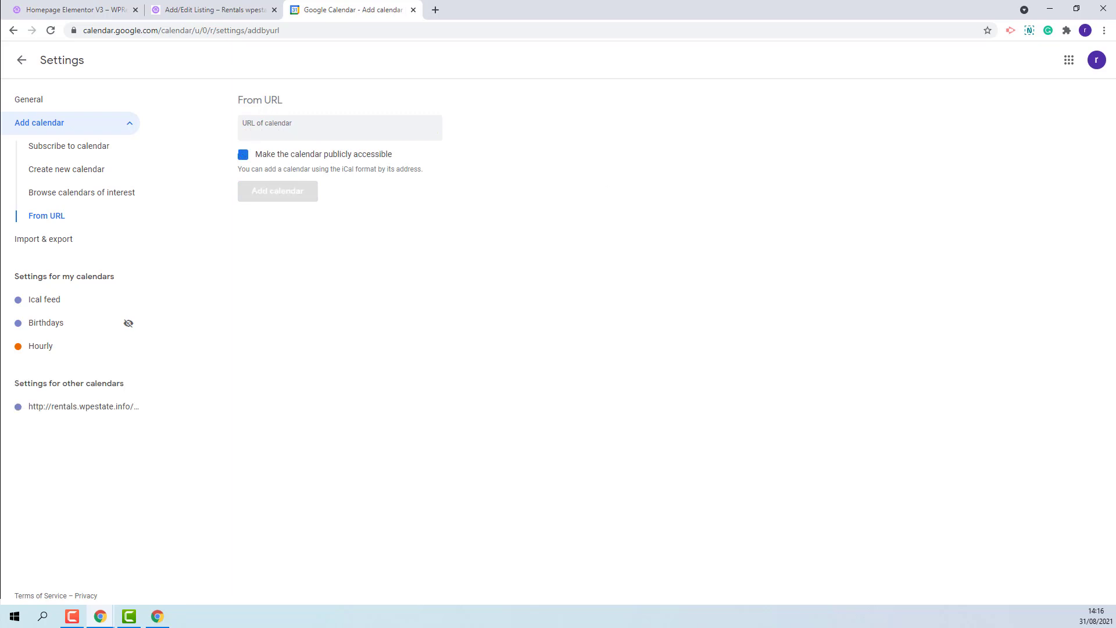
Compare the listing's booked dates with booking 35362 shown in Google Calendar's September.
{"action": "left_click", "coordinate": [215, 10]}
{"action": "scroll", "coordinate": [582, 282], "scroll_direction": "up", "scroll_amount": 2}
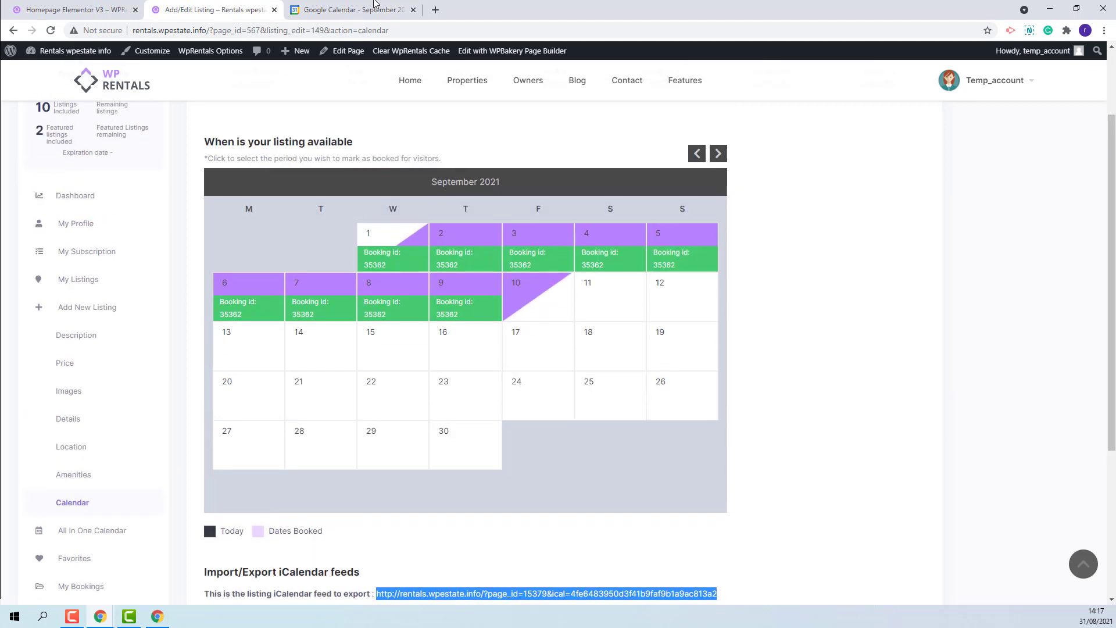
{"action": "left_click", "coordinate": [375, 7]}
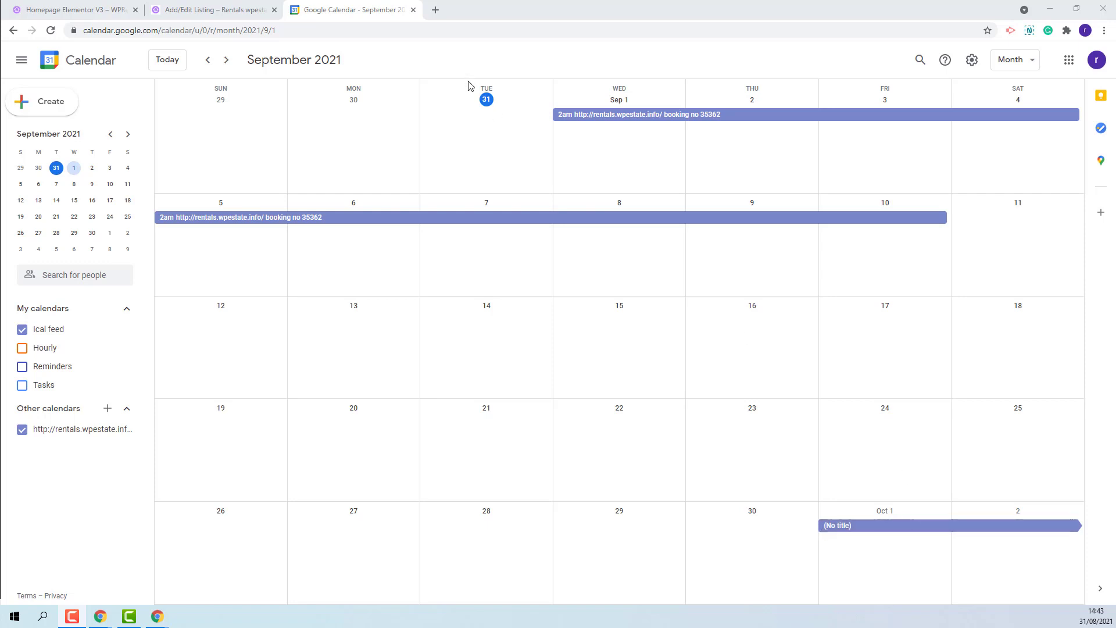
Show October 2021 and open the Ical feed calendar's settings down to Integrate calendar.
{"action": "left_click", "coordinate": [227, 62]}
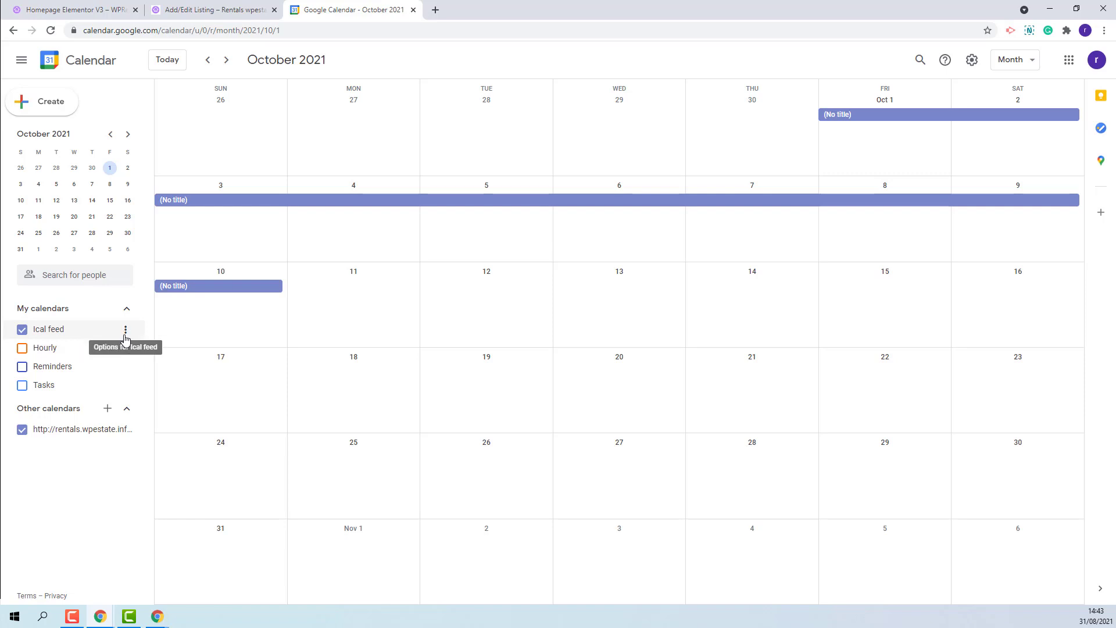
{"action": "left_click", "coordinate": [126, 330]}
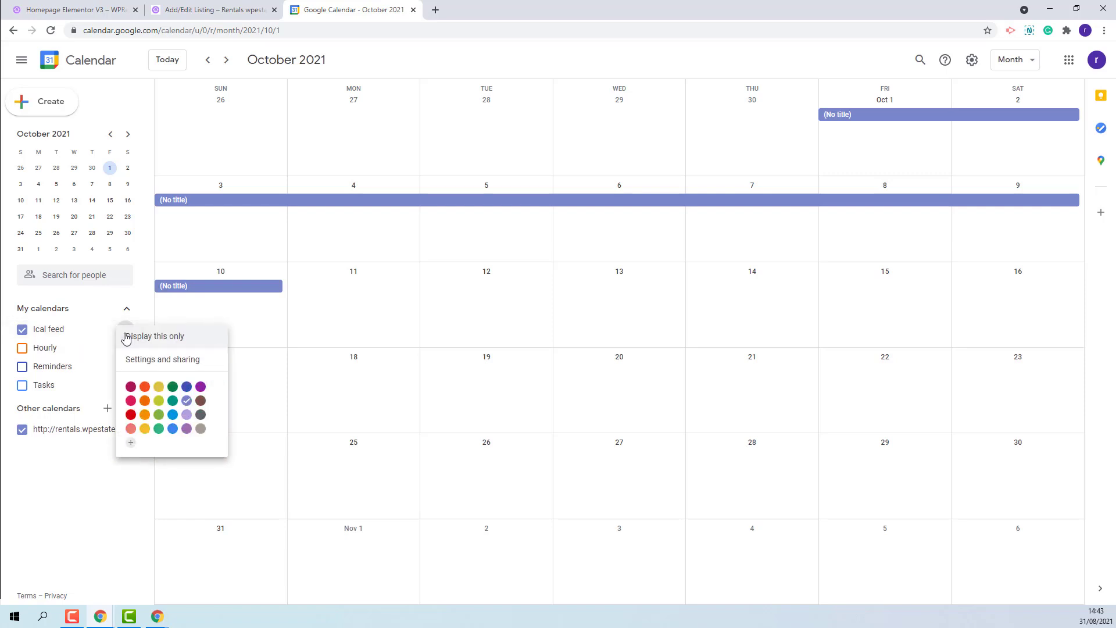
{"action": "left_click", "coordinate": [153, 364]}
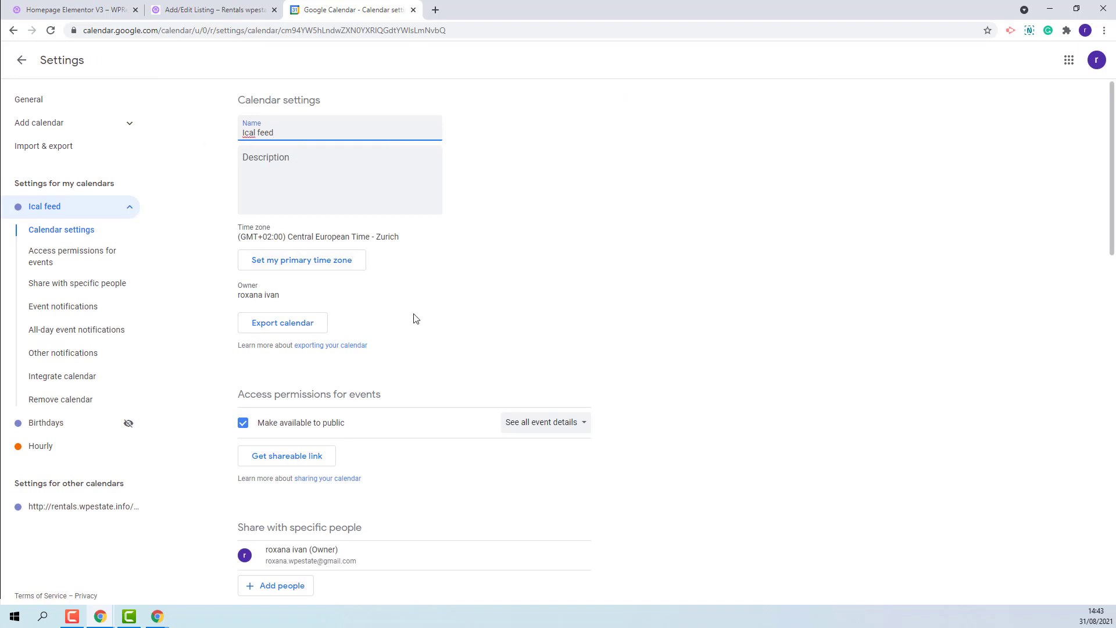
{"action": "scroll", "coordinate": [421, 314], "scroll_direction": "down", "scroll_amount": 1}
{"action": "scroll", "coordinate": [421, 314], "scroll_direction": "down", "scroll_amount": 8}
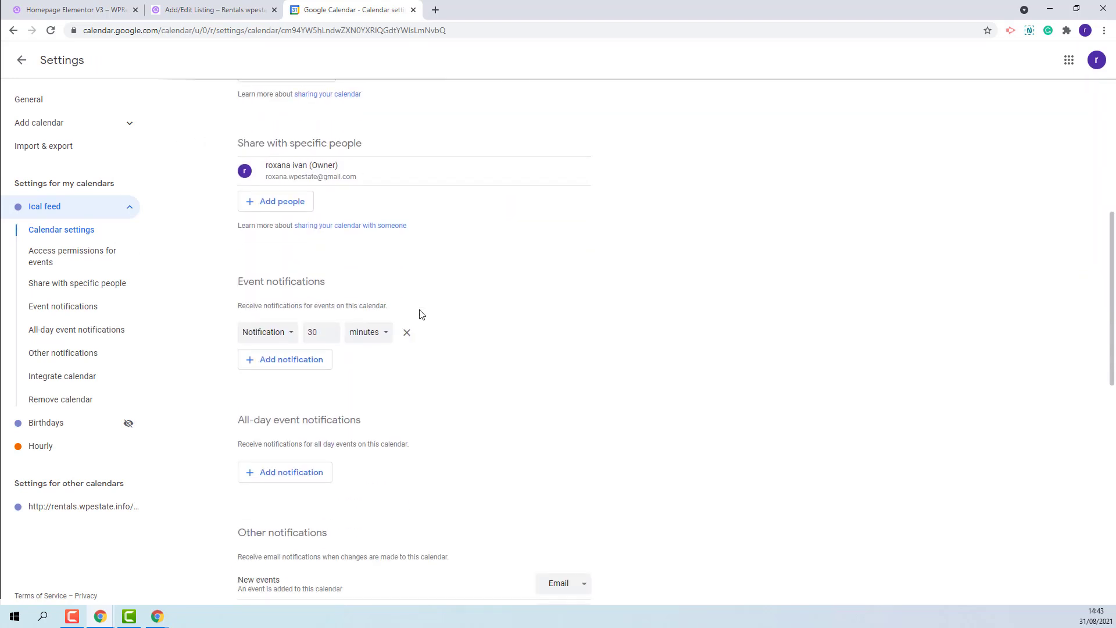
{"action": "scroll", "coordinate": [421, 314], "scroll_direction": "down", "scroll_amount": 8}
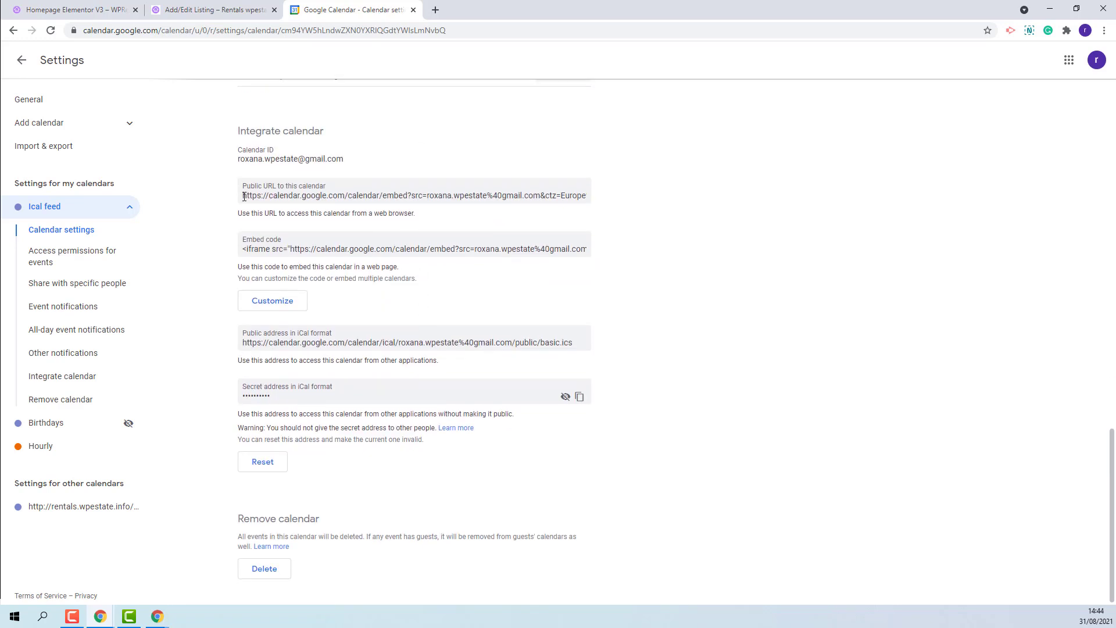
Copy the Ical feed's public iCal address and return to the listing editor.
{"action": "triple_click", "coordinate": [245, 342]}
{"action": "right_click", "coordinate": [554, 343]}
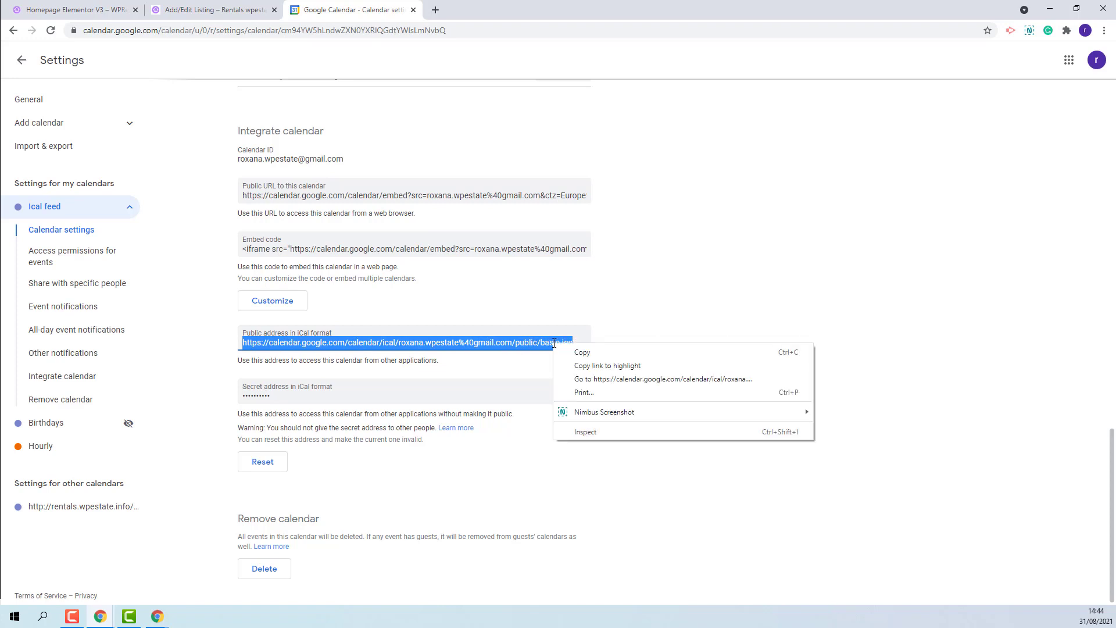
{"action": "left_click", "coordinate": [582, 352]}
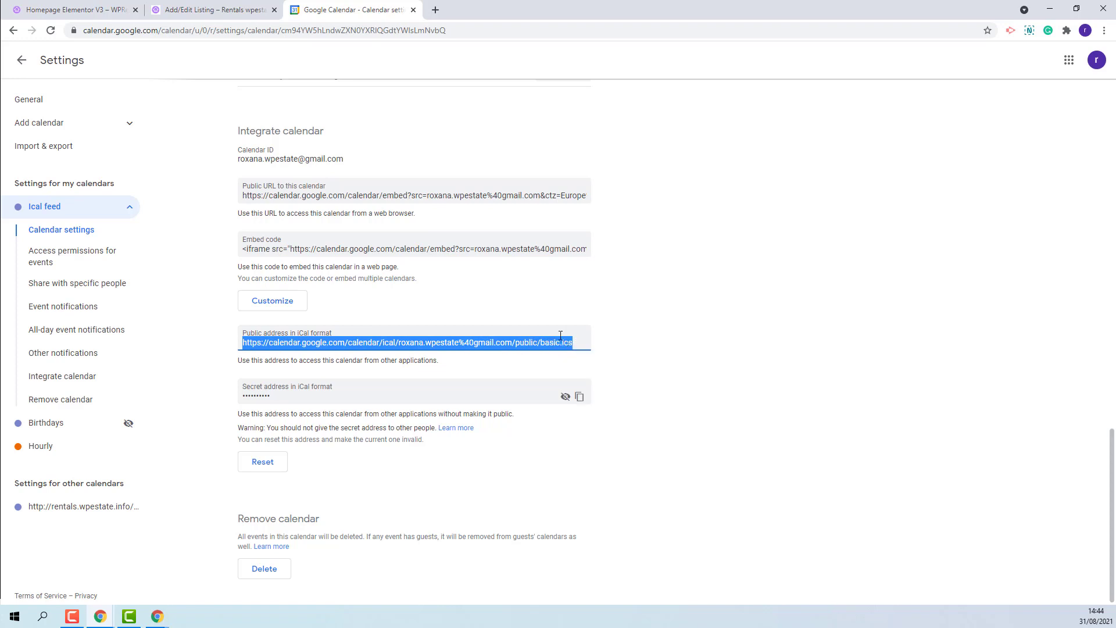
{"action": "left_click", "coordinate": [210, 11]}
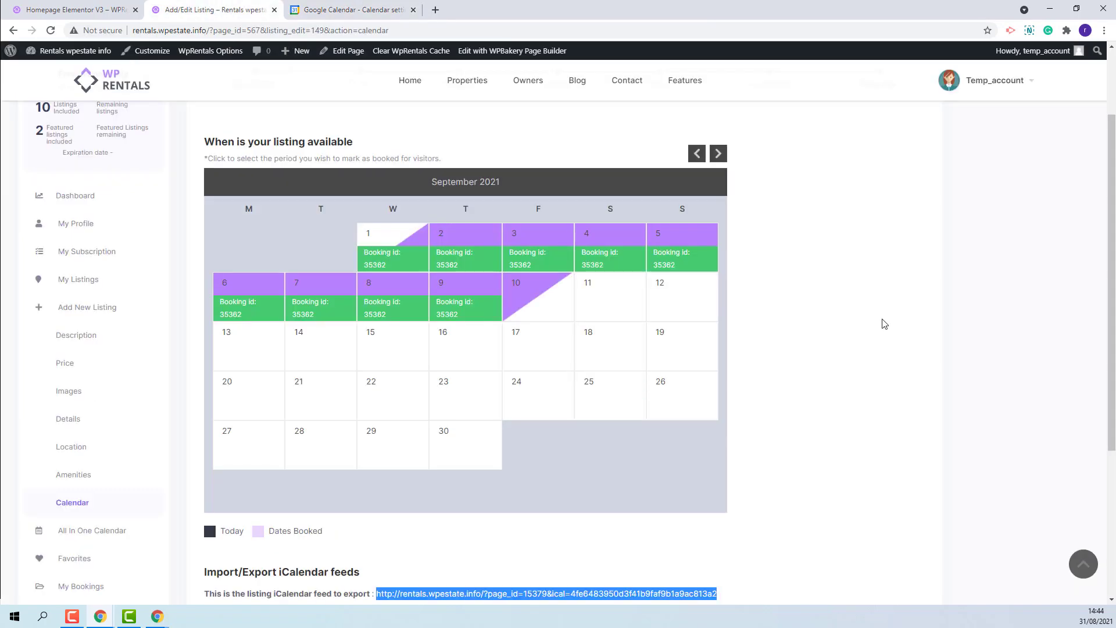
Add an import feed named 'Google' with the pasted Google Calendar iCal URL, then save.
{"action": "scroll", "coordinate": [849, 302], "scroll_direction": "down", "scroll_amount": 4}
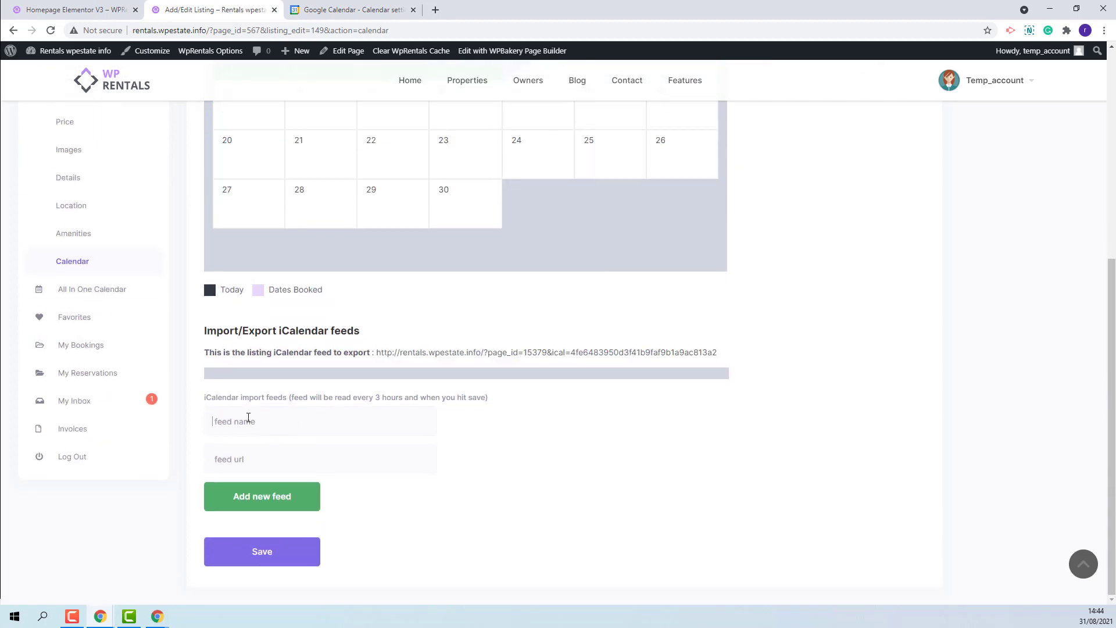
{"action": "left_click", "coordinate": [249, 418]}
{"action": "type", "text": "Google"}
{"action": "left_click", "coordinate": [262, 460]}
{"action": "key", "text": "ctrl+v"}
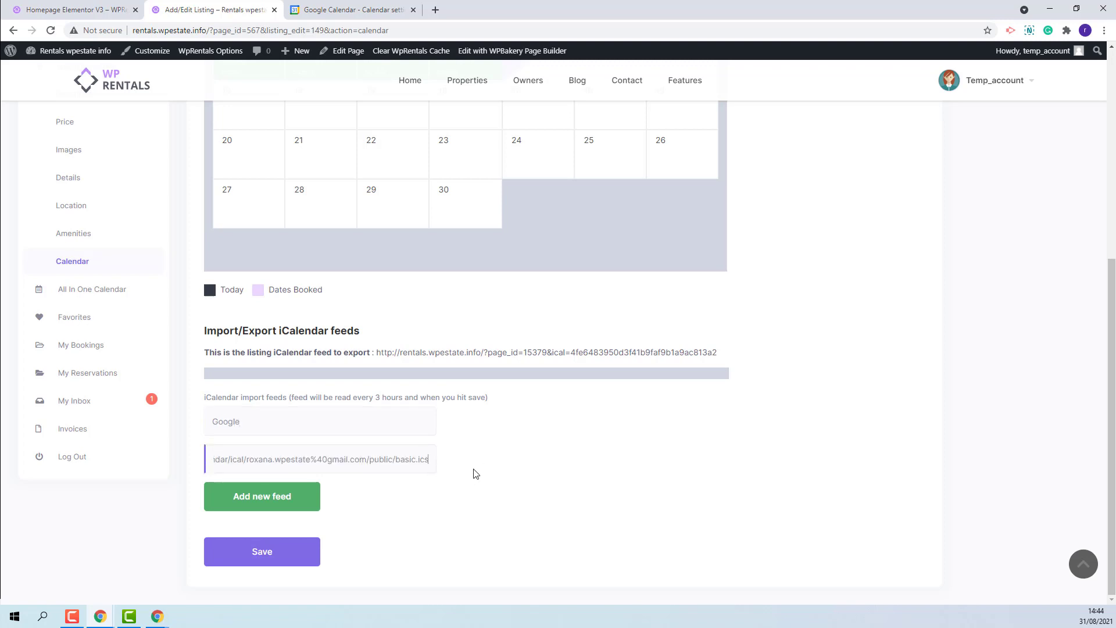
{"action": "left_click", "coordinate": [239, 507]}
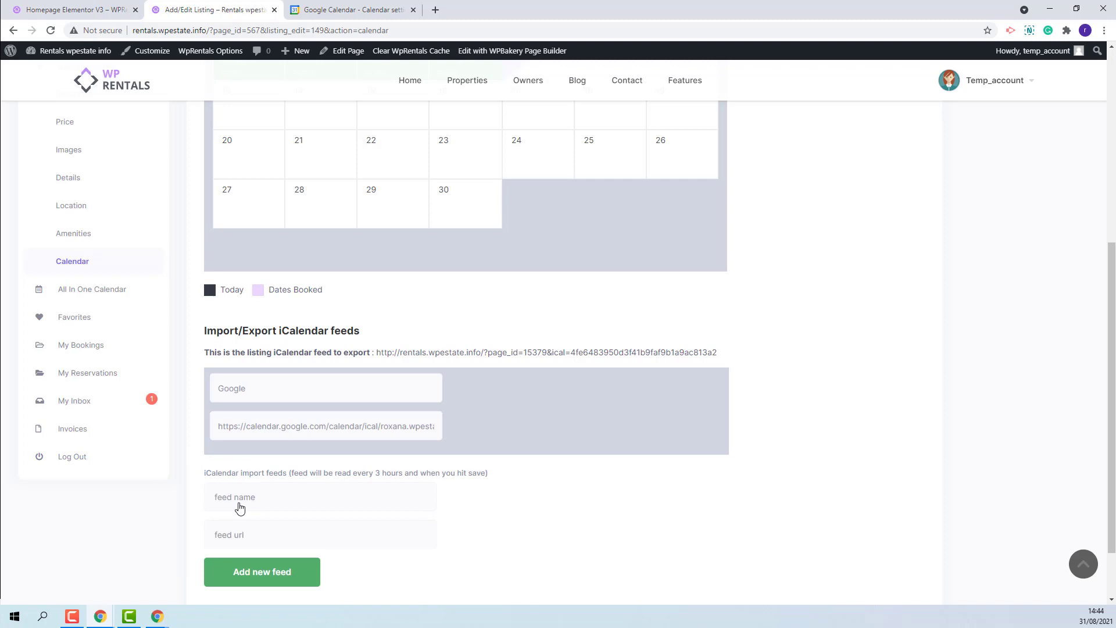
{"action": "scroll", "coordinate": [444, 539], "scroll_direction": "down", "scroll_amount": 1}
{"action": "left_click", "coordinate": [238, 559]}
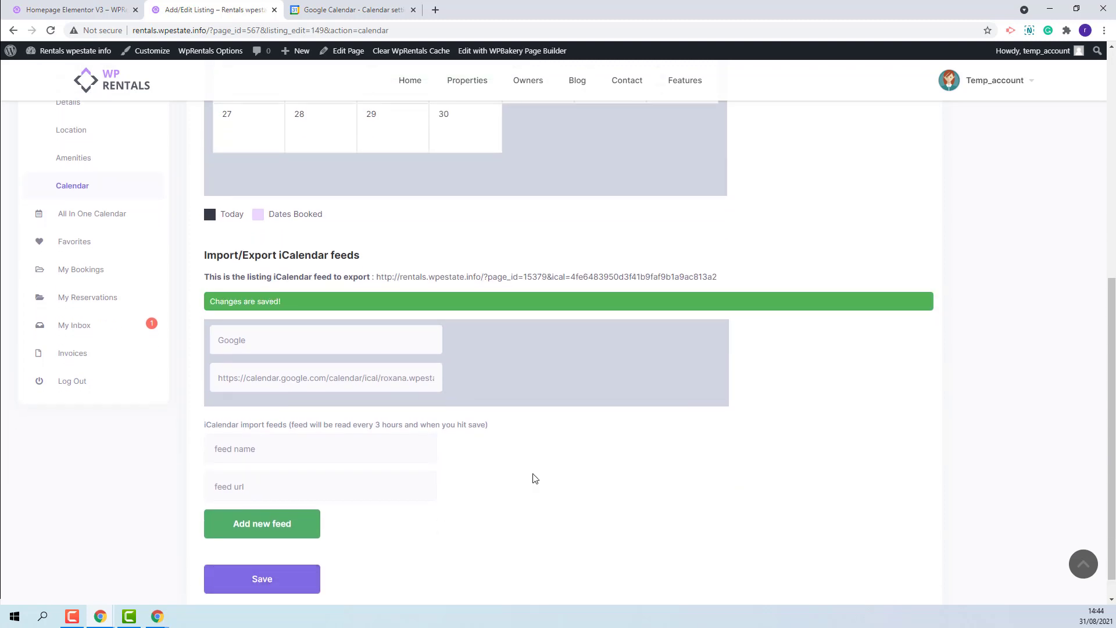
Reload the listing and move its calendar to October 2021 to see days 1–11 booked.
{"action": "left_click", "coordinate": [51, 30]}
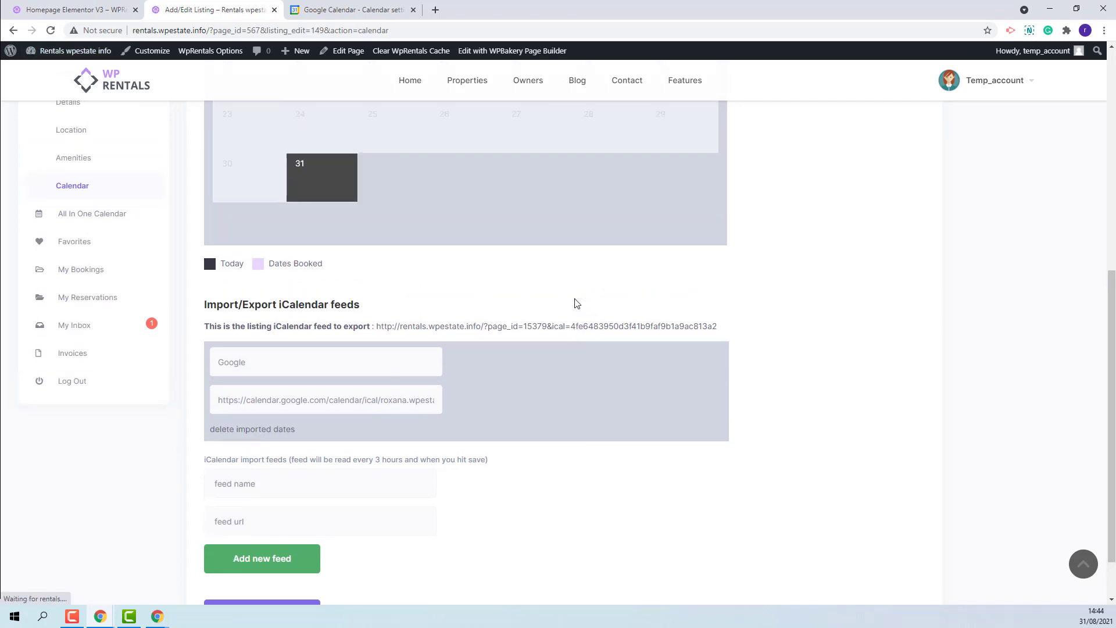
{"action": "scroll", "coordinate": [593, 314], "scroll_direction": "up", "scroll_amount": 3}
{"action": "scroll", "coordinate": [616, 320], "scroll_direction": "up", "scroll_amount": 4}
{"action": "left_click", "coordinate": [717, 244]}
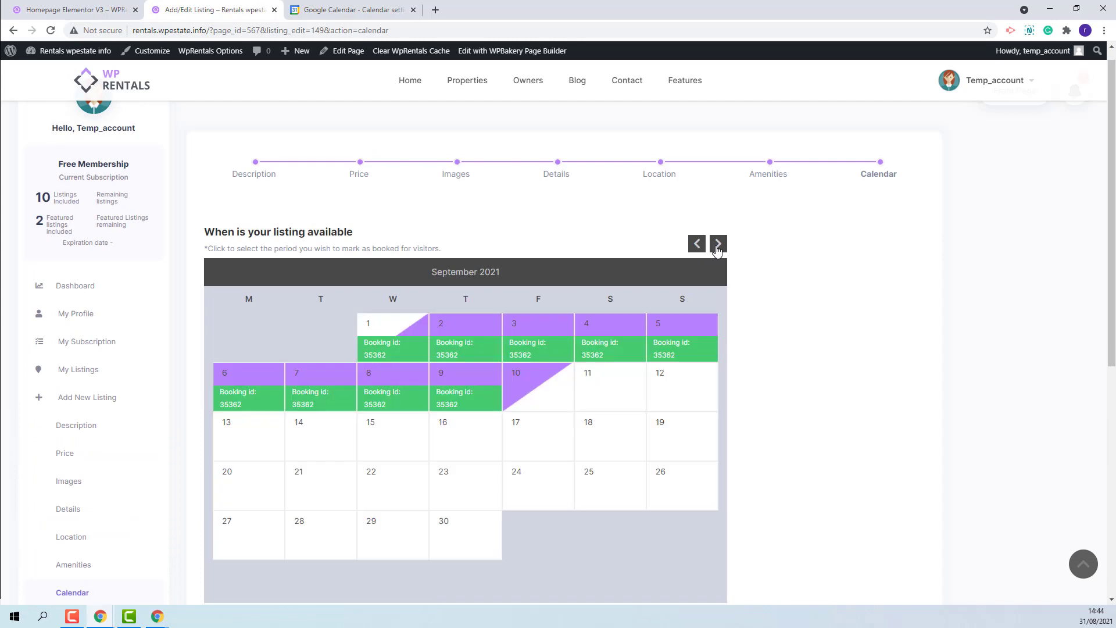
{"action": "left_click", "coordinate": [718, 245]}
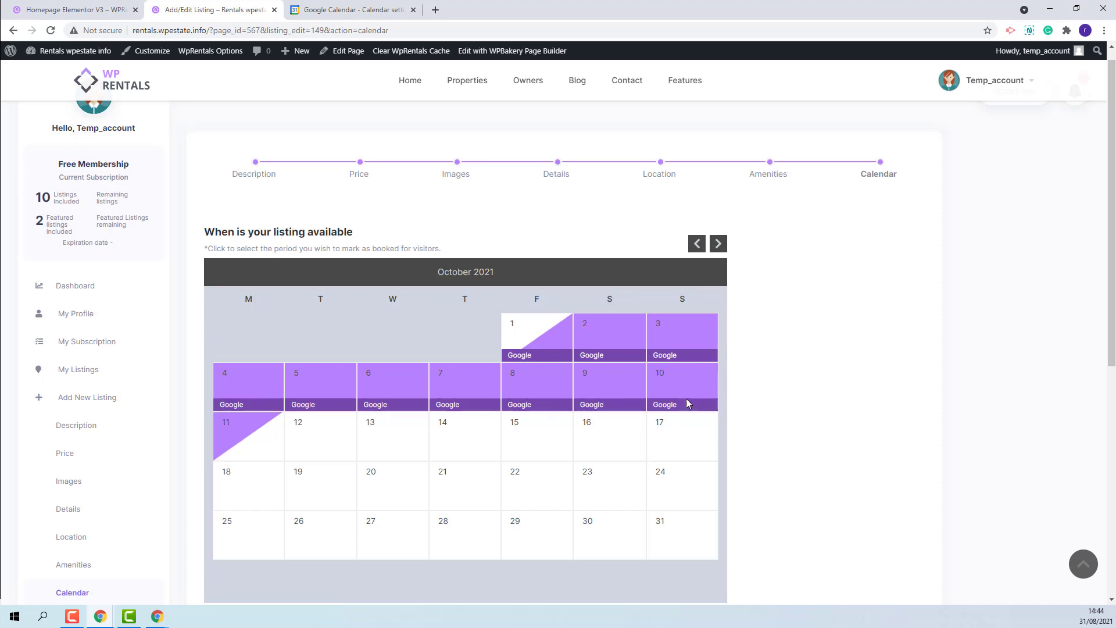
{"action": "scroll", "coordinate": [549, 349], "scroll_direction": "down", "scroll_amount": 1}
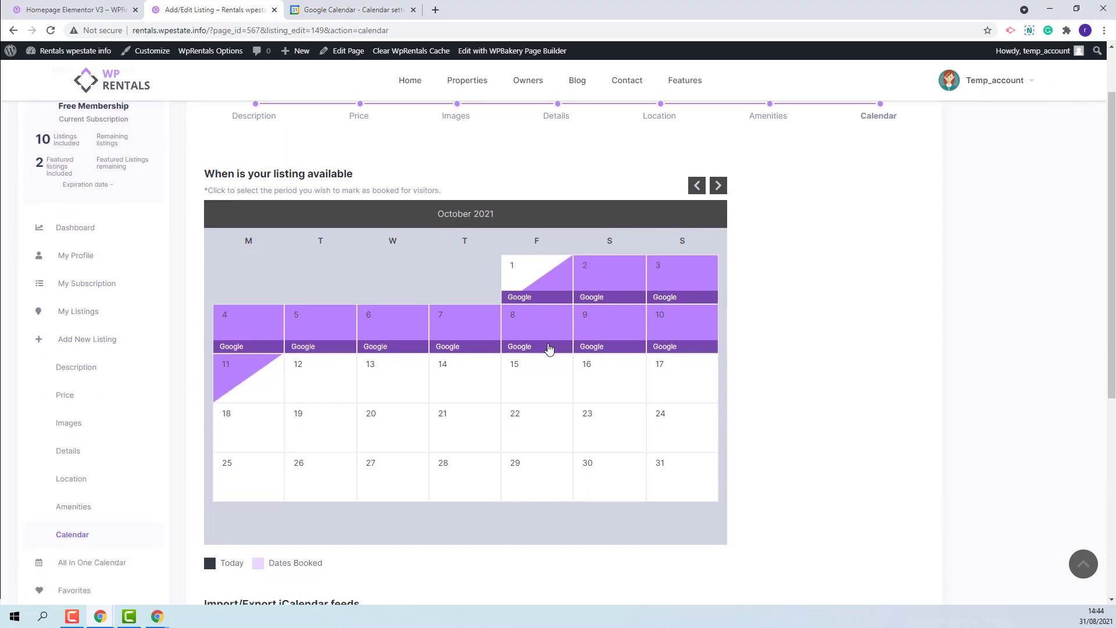
{"action": "scroll", "coordinate": [548, 343], "scroll_direction": "down", "scroll_amount": 6}
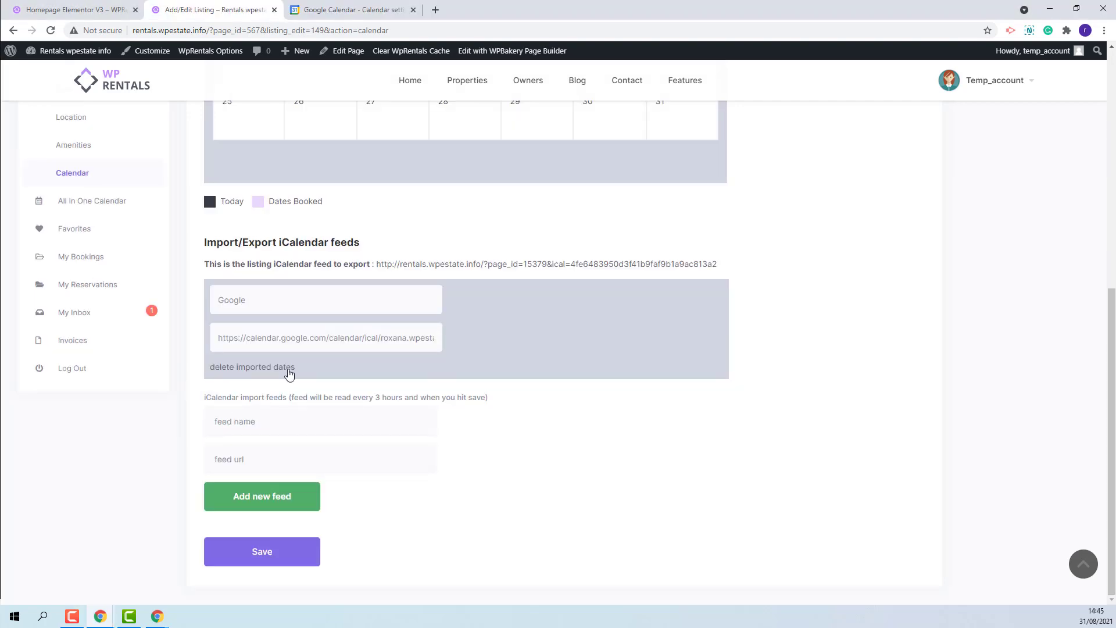
Delete the Google feed's imported dates and check October 2021 has no booked days.
{"action": "left_click", "coordinate": [265, 369]}
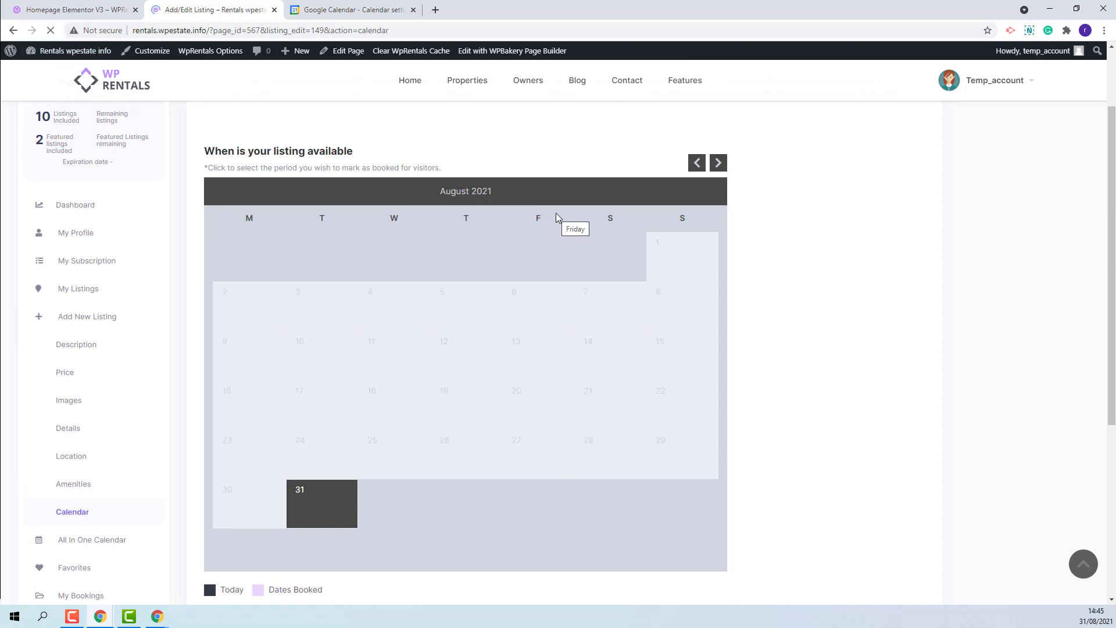
{"action": "left_click", "coordinate": [719, 168]}
{"action": "left_click", "coordinate": [719, 169]}
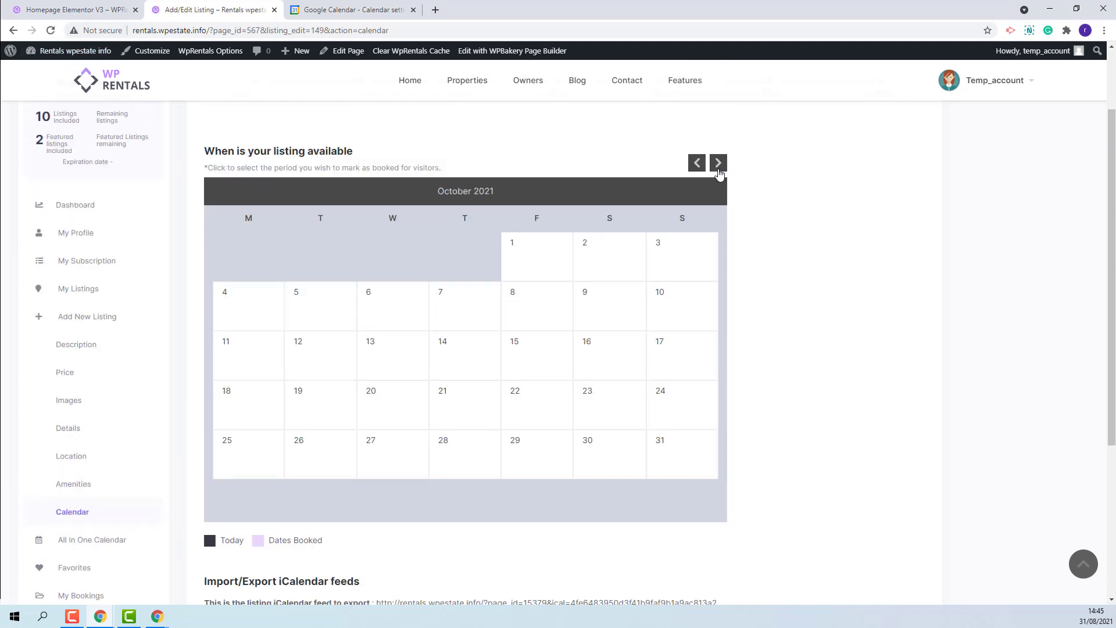